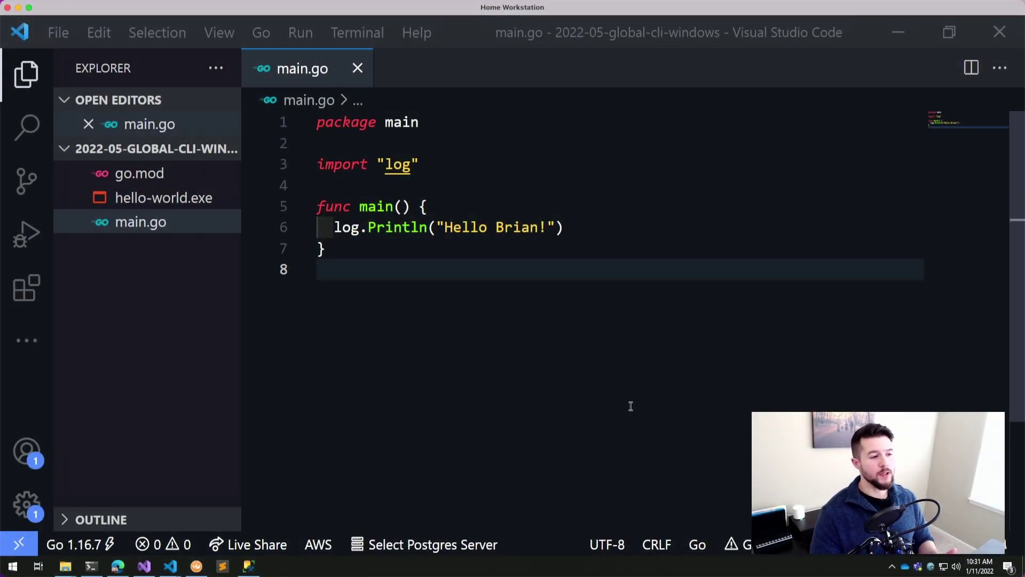
Run main.go with 'go run .\main.go' in the VS Code terminal to print its hello greeting
{"action": "key", "text": "ctrl+grave"}
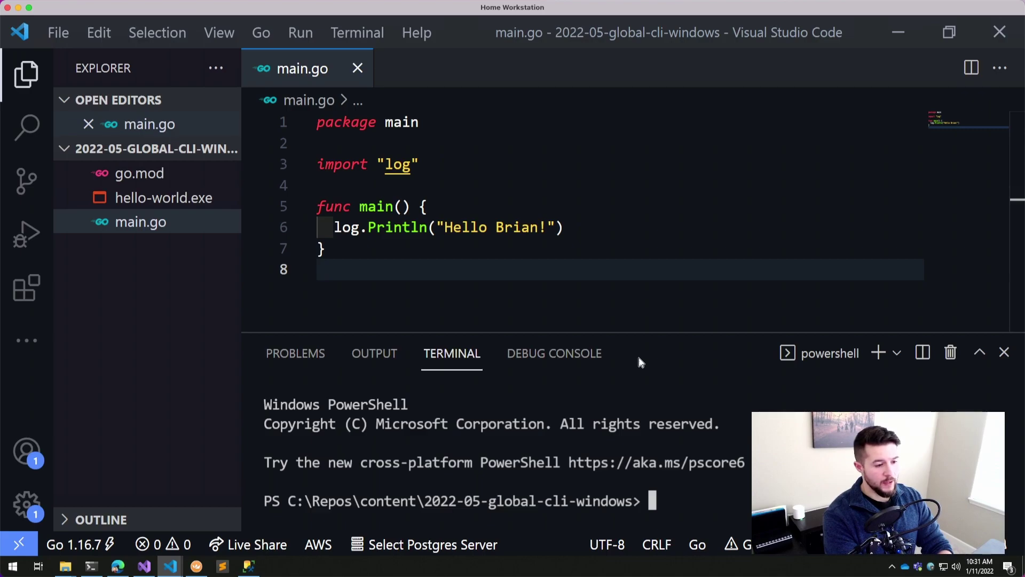
{"action": "type", "text": "go run .\\main"}
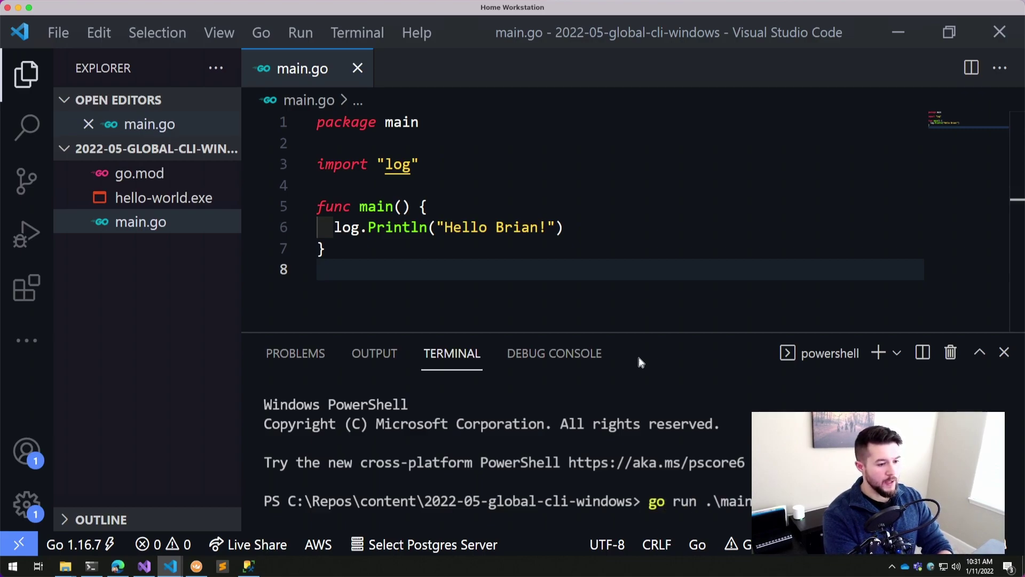
{"action": "key", "text": "Return"}
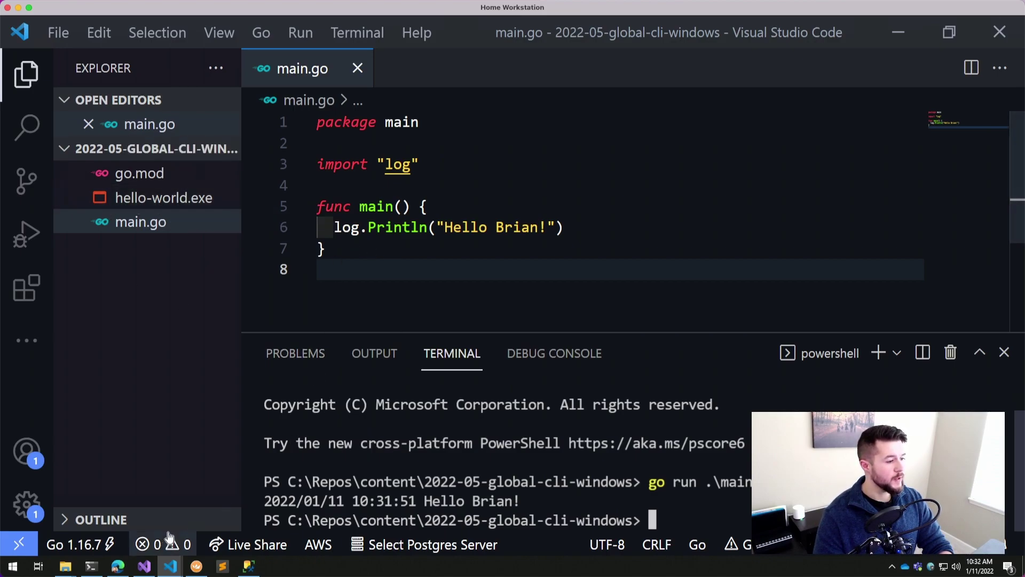
Run .\hello-world.exe from the project folder in the standalone PowerShell window
{"action": "left_click", "coordinate": [91, 566]}
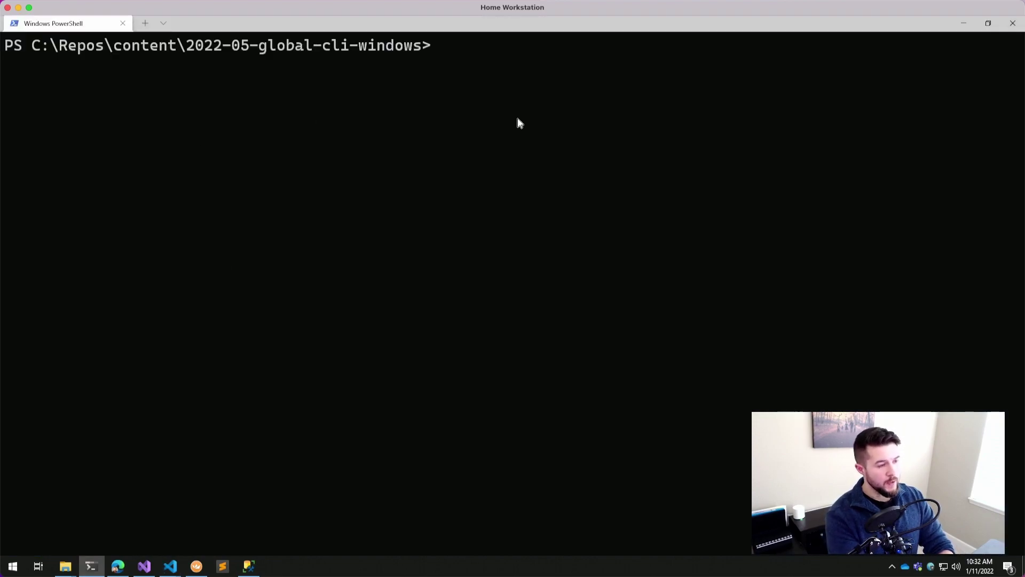
{"action": "type", "text": "hel"}
{"action": "key", "text": "Tab"}
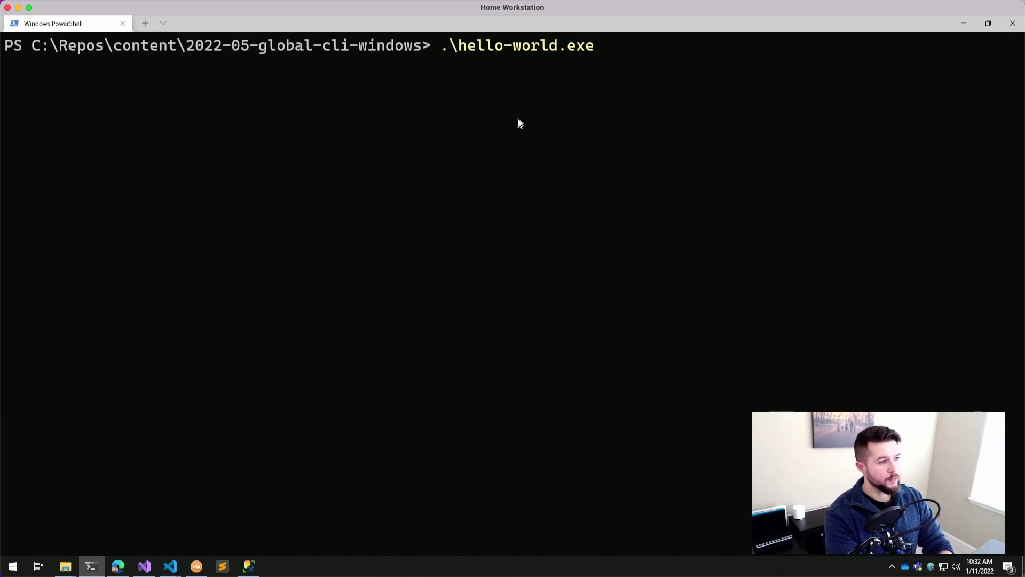
{"action": "key", "text": "Return"}
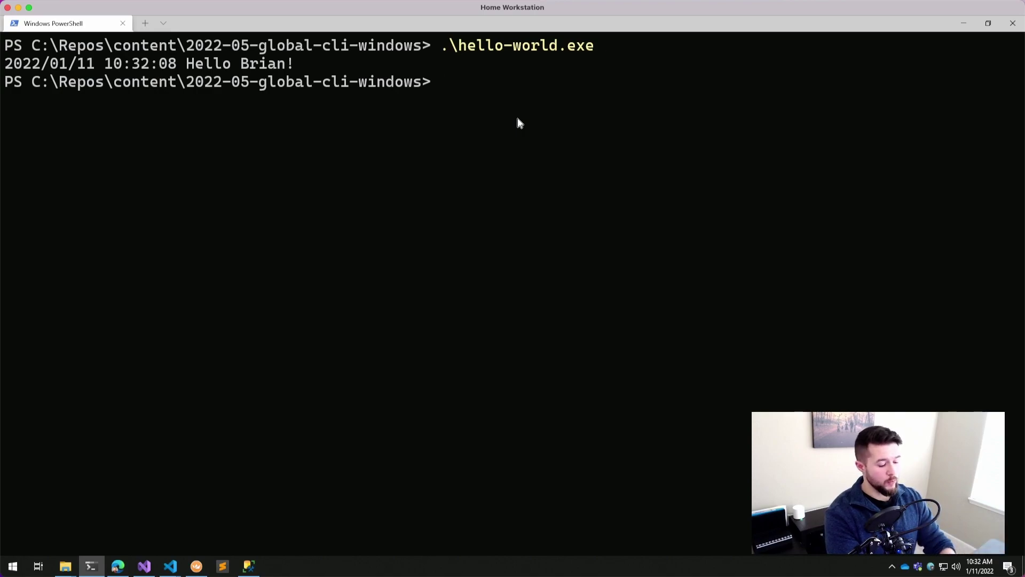
Move up to the parent content folder and rerun hello-world.exe, getting a not-recognized error
{"action": "type", "text": "cd .."}
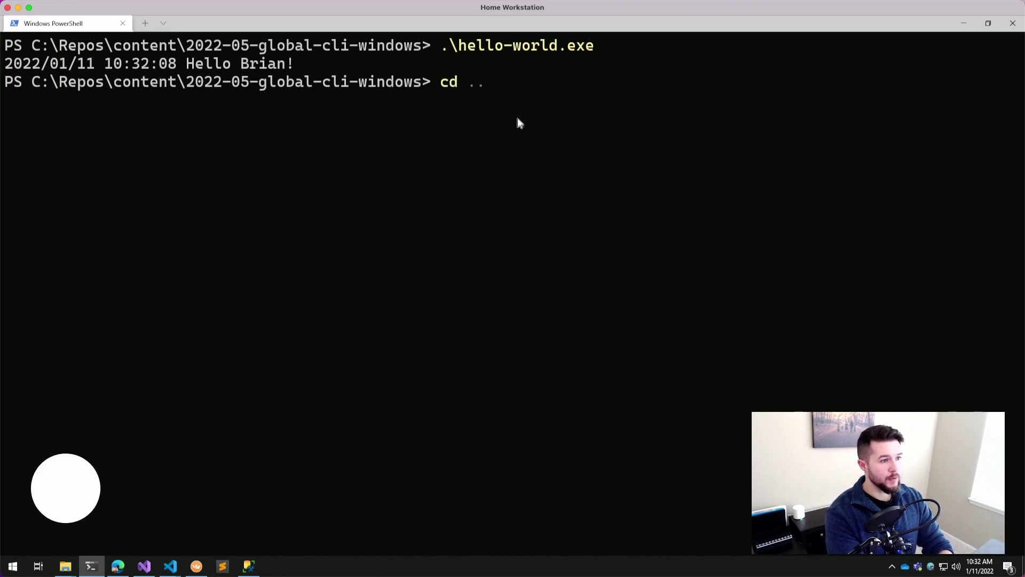
{"action": "key", "text": "Return"}
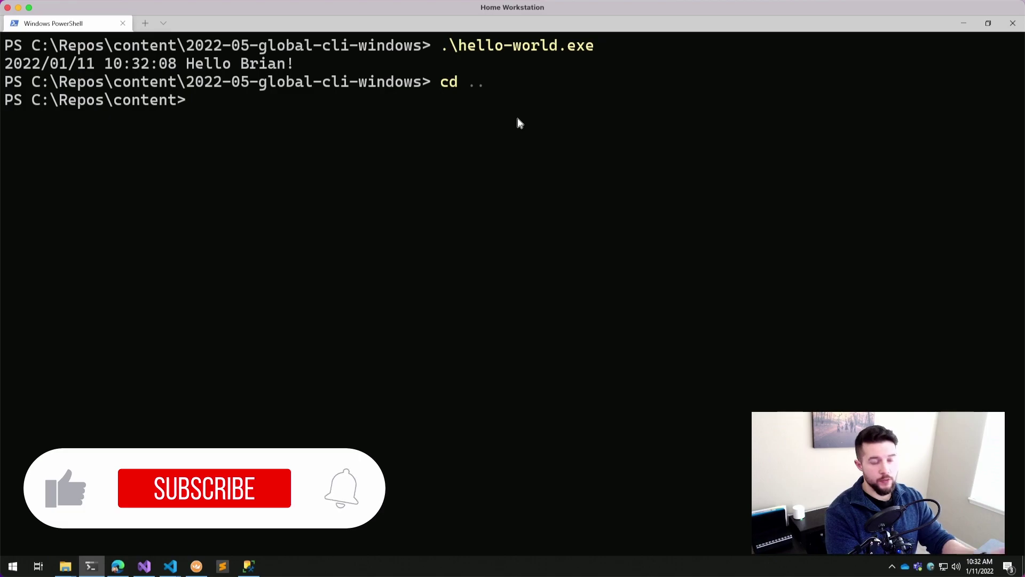
{"action": "key", "text": "Up"}
{"action": "key", "text": "Up"}
{"action": "key", "text": "Return"}
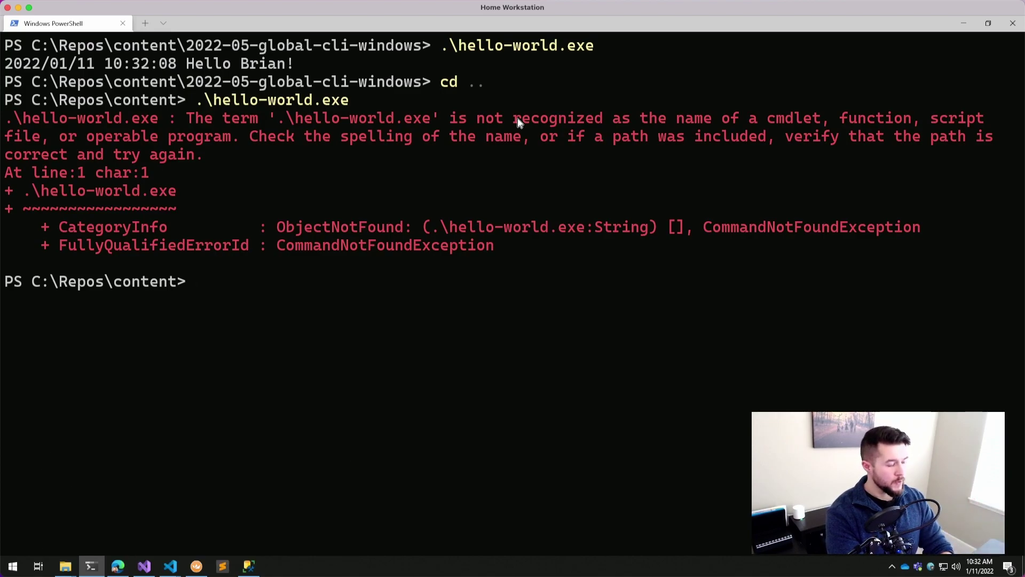
Return to the project folder and create the C:\utils folder with mkdir
{"action": "type", "text": "cd 202"}
{"action": "key", "text": "Tab"}
{"action": "key", "text": "Return"}
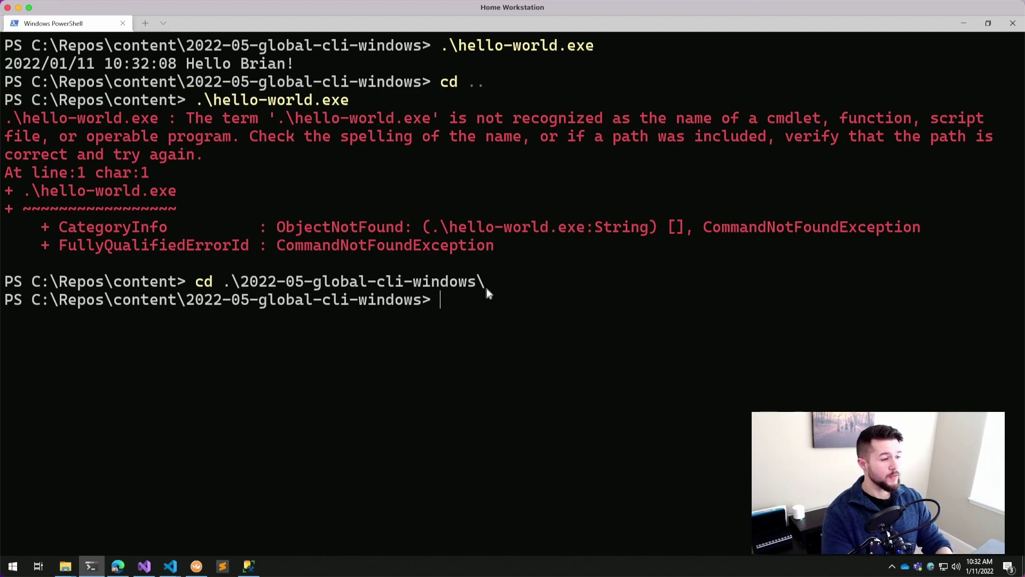
{"action": "type", "text": "mkdir C:"}
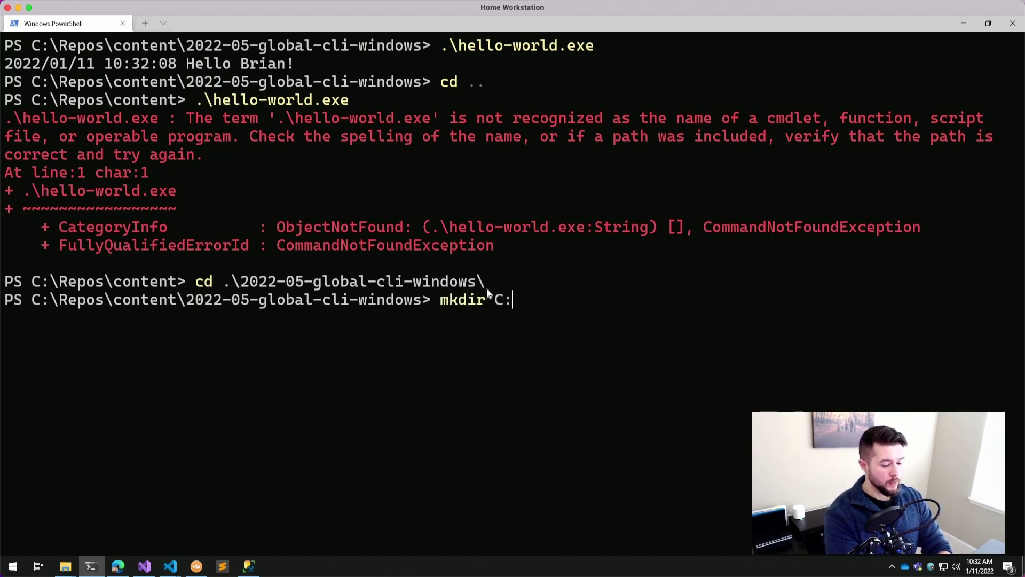
{"action": "type", "text": "\\utils"}
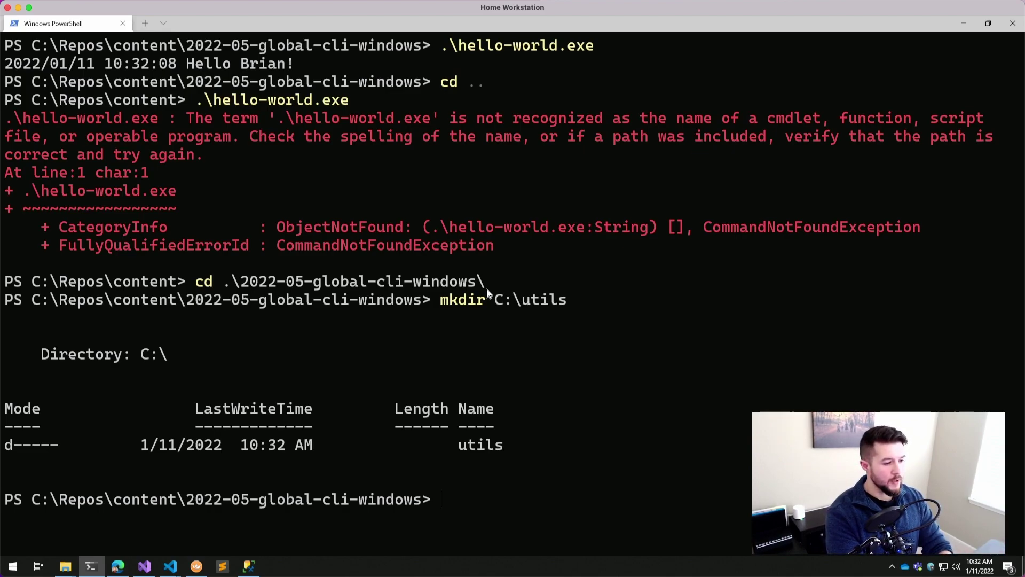
Copy hello-world.exe into C:\utils
{"action": "type", "text": "cp .\\"}
{"action": "key", "text": "BackSpace"}
{"action": "key", "text": "BackSpace"}
{"action": "type", "text": "h"}
{"action": "key", "text": "Tab"}
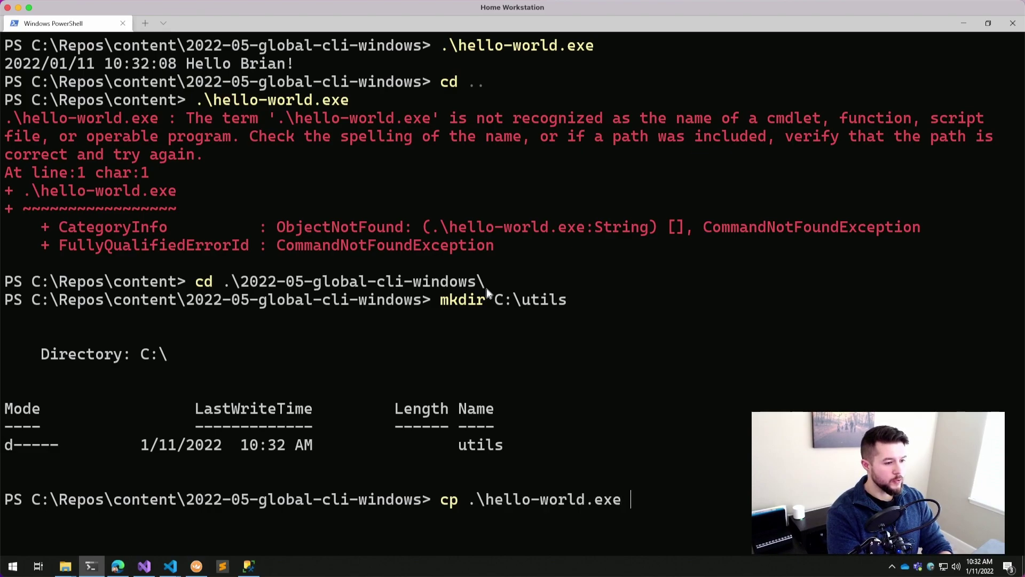
{"action": "type", "text": "C:\\utils"}
{"action": "key", "text": "Return"}
List C:\utils to confirm hello-world.exe is there
{"action": "type", "text": "ls C:"}
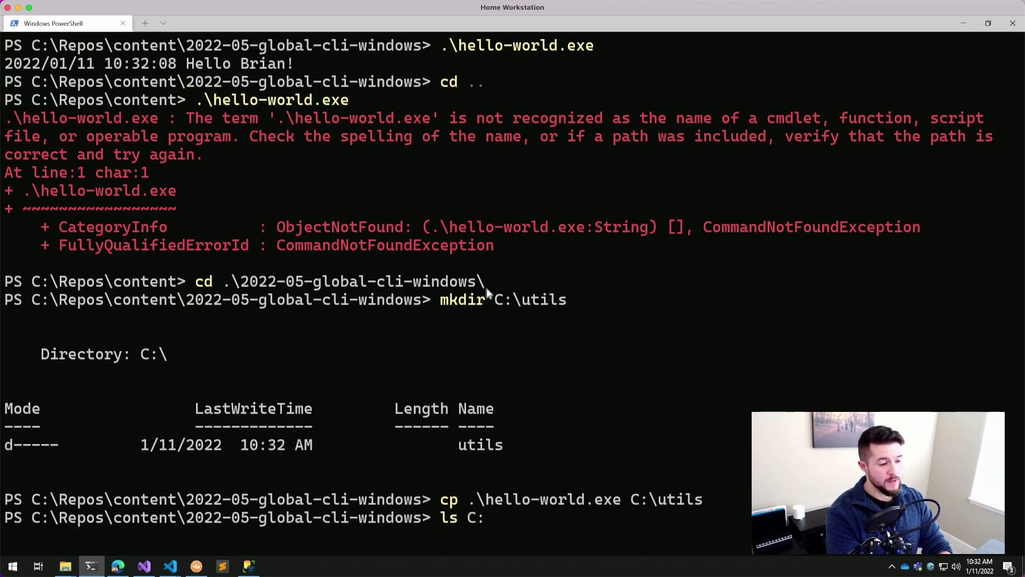
{"action": "type", "text": "\\utils"}
{"action": "key", "text": "Return"}
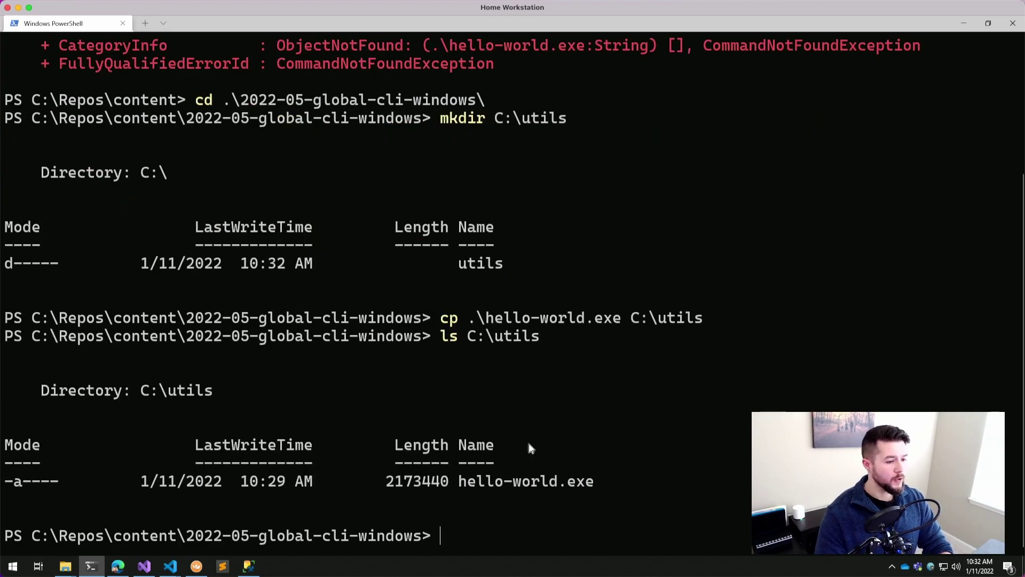
Launch sysdm.cpl from the Run dialog and move System Properties to the screen centre
{"action": "right_click", "coordinate": [13, 566]}
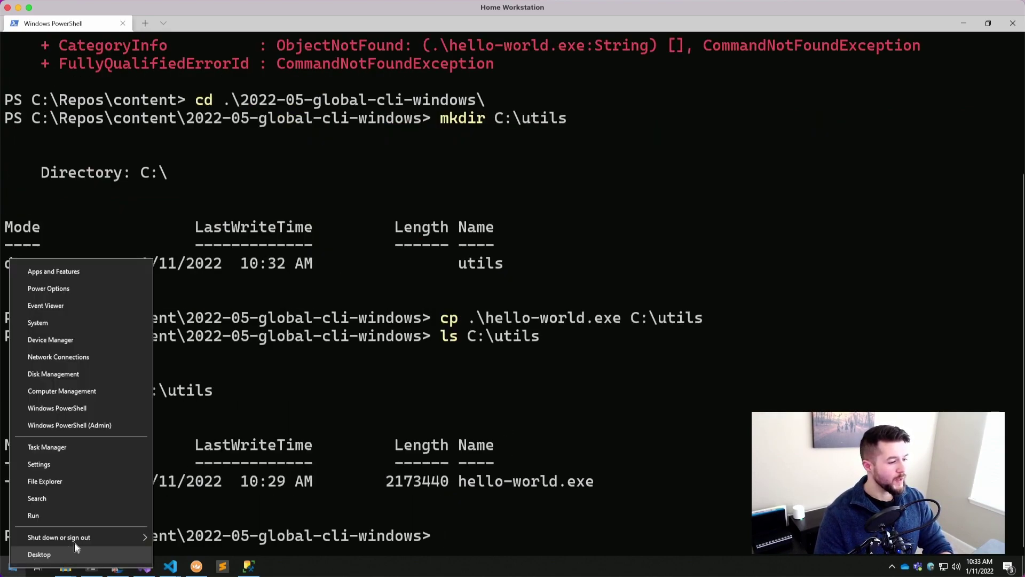
{"action": "left_click", "coordinate": [82, 514]}
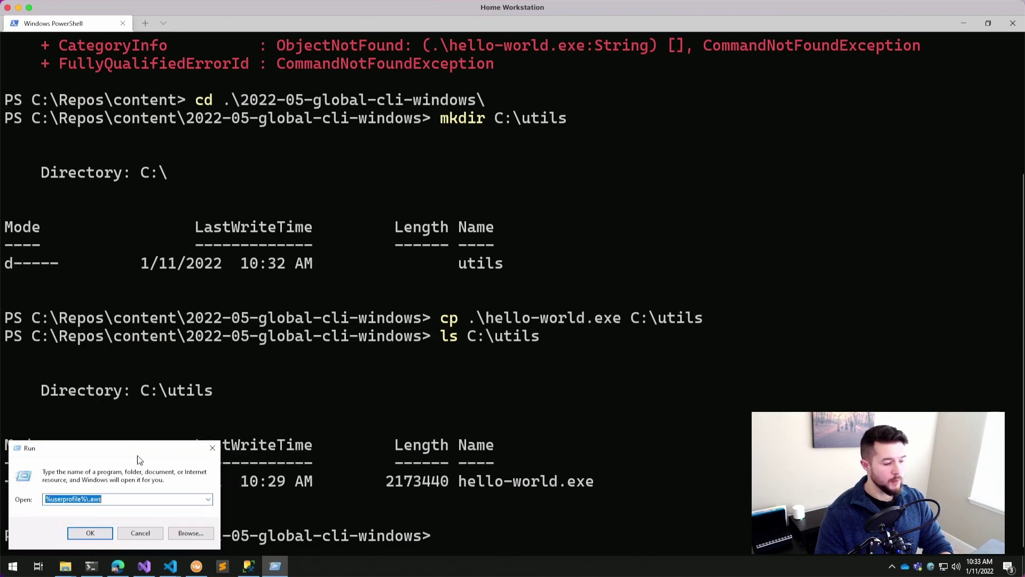
{"action": "key", "text": "BackSpace"}
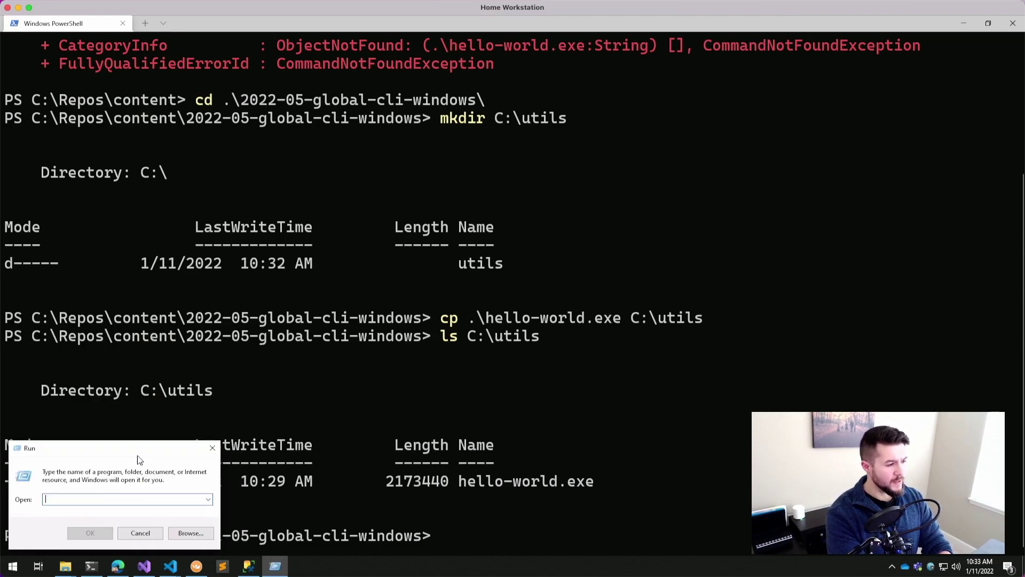
{"action": "type", "text": "sysdm.co"}
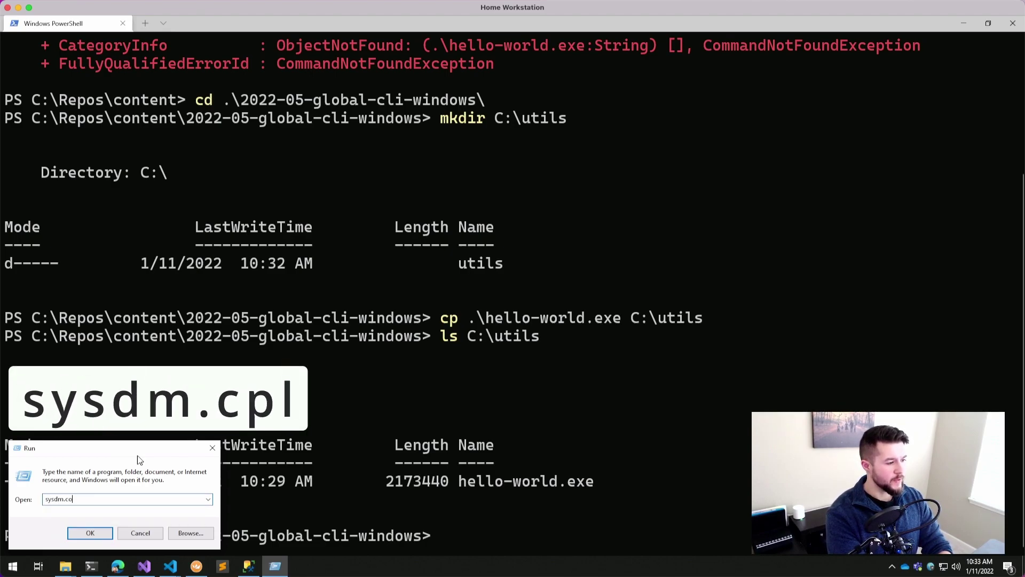
{"action": "key", "text": "BackSpace"}
{"action": "type", "text": "pl"}
{"action": "key", "text": "Return"}
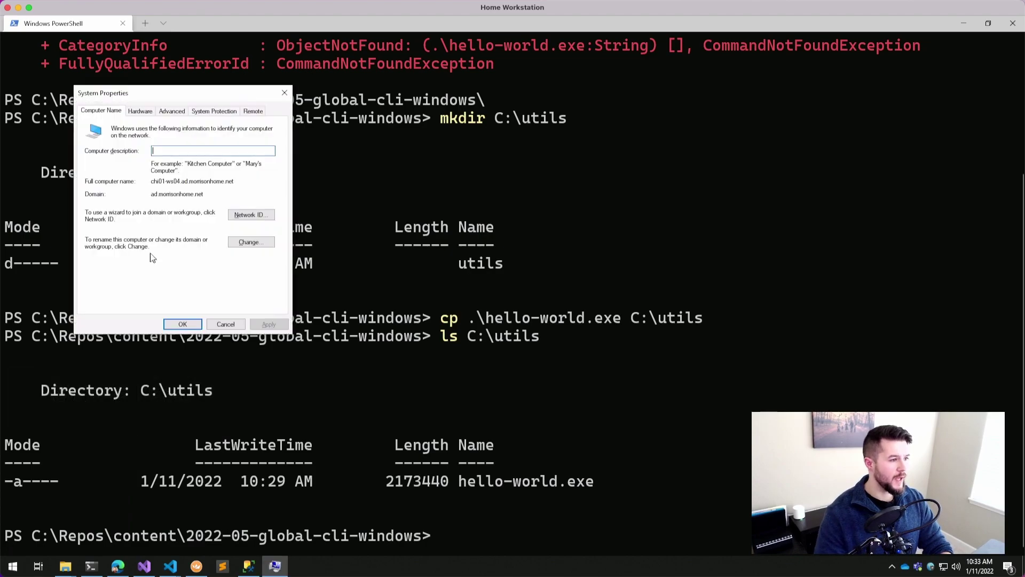
{"action": "left_click_drag", "start_coordinate": [152, 89], "coordinate": [335, 109]}
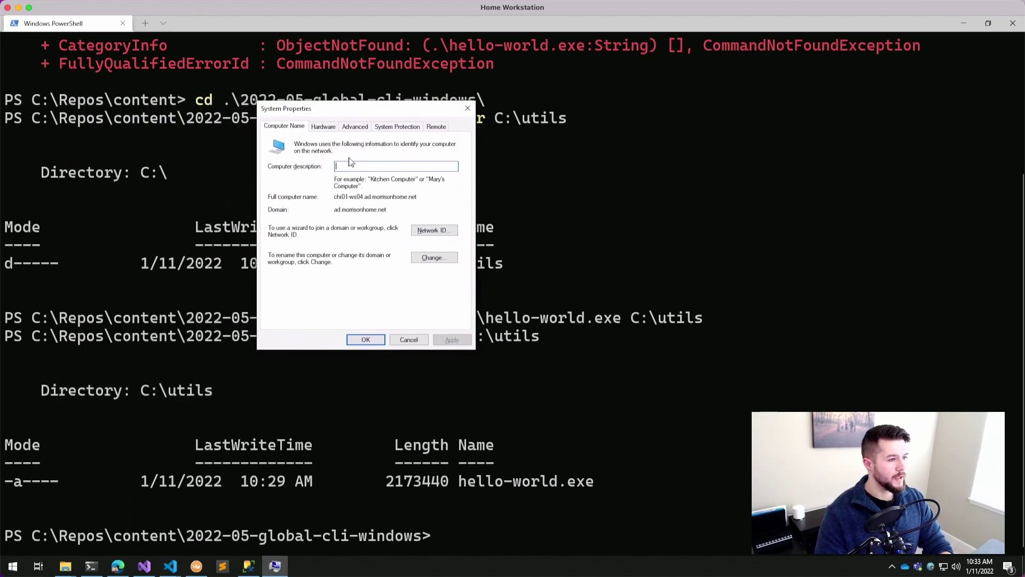
Go to Advanced > Environment Variables and edit the Path entry under User variables
{"action": "left_click", "coordinate": [354, 128]}
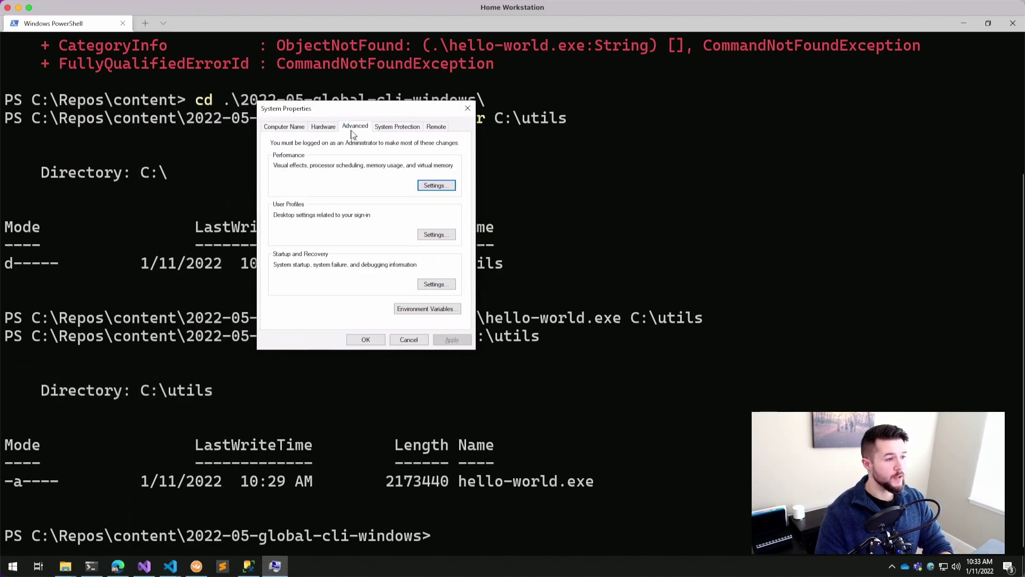
{"action": "left_click", "coordinate": [424, 315]}
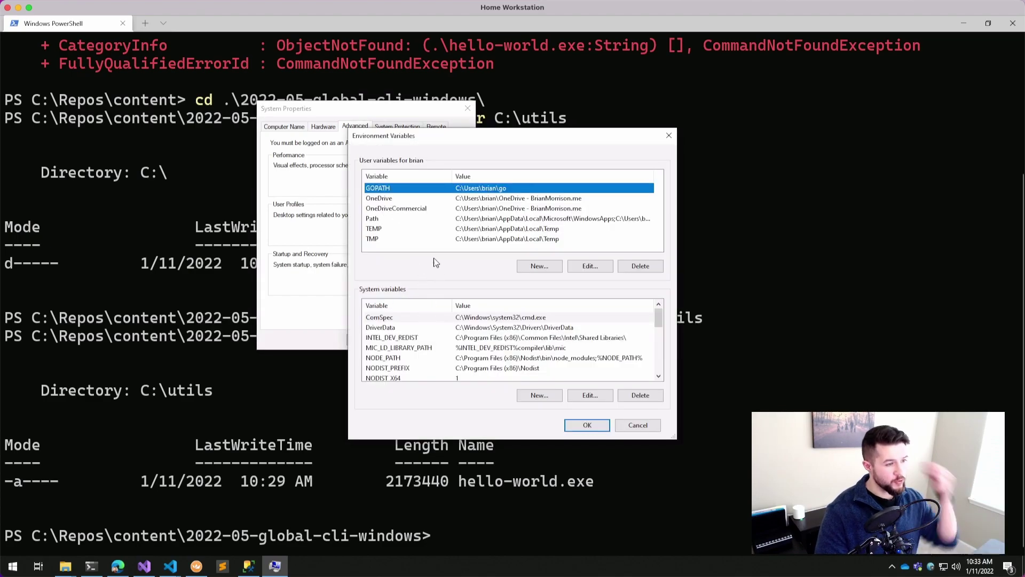
{"action": "left_click", "coordinate": [377, 217]}
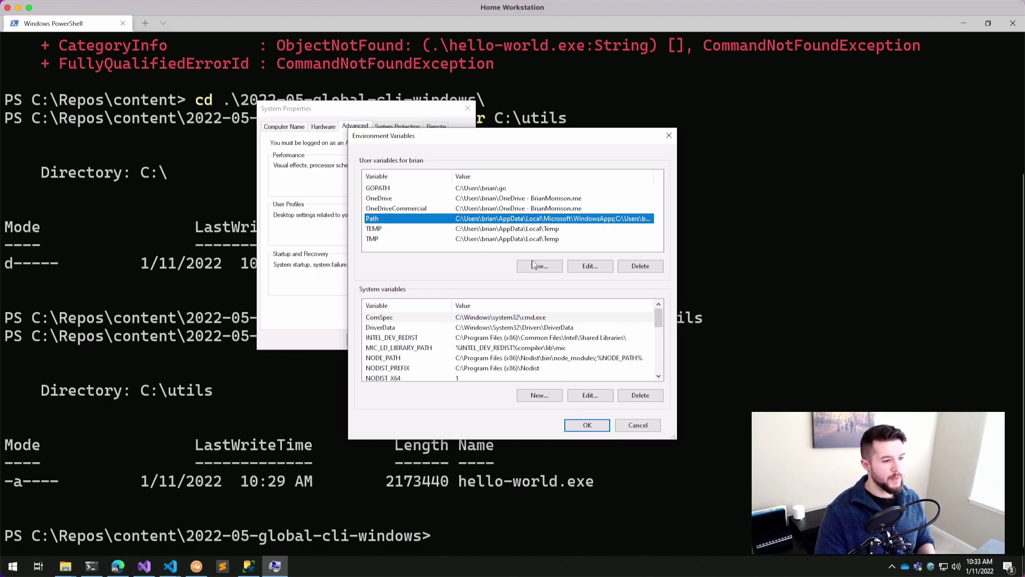
{"action": "left_click", "coordinate": [589, 265]}
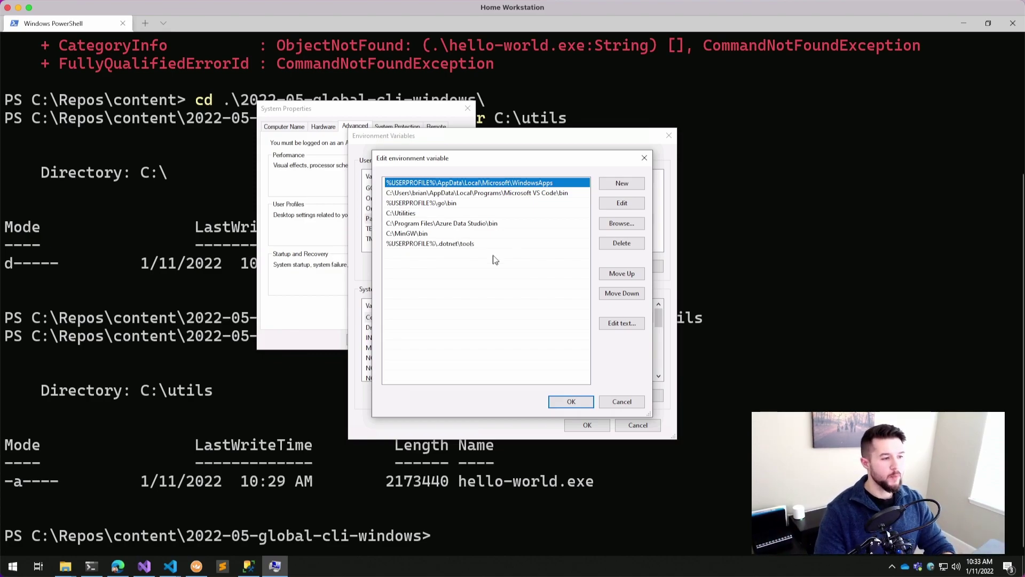
Add C:\utils as a new entry in the user Path list
{"action": "left_click", "coordinate": [552, 263]}
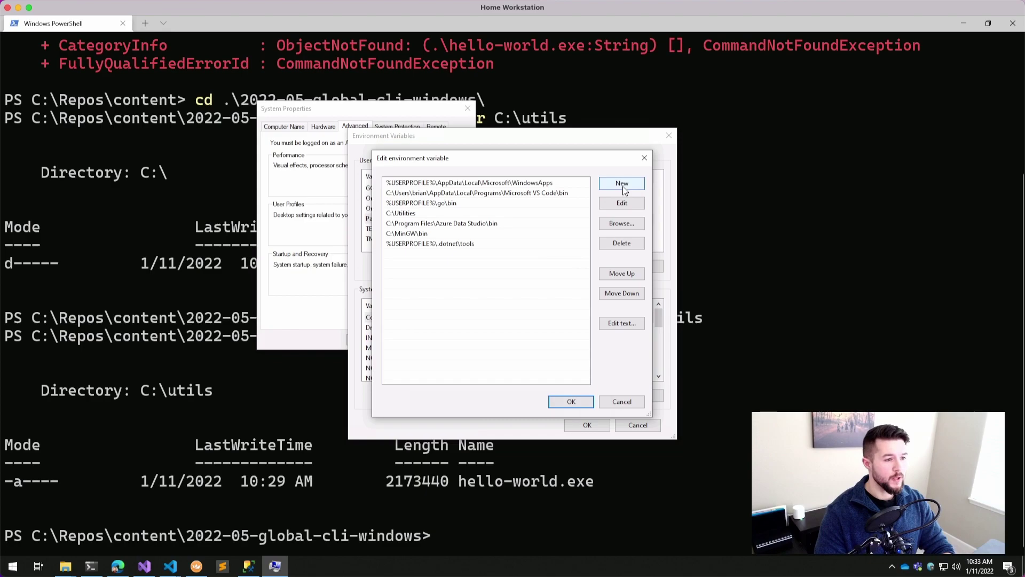
{"action": "left_click", "coordinate": [623, 185]}
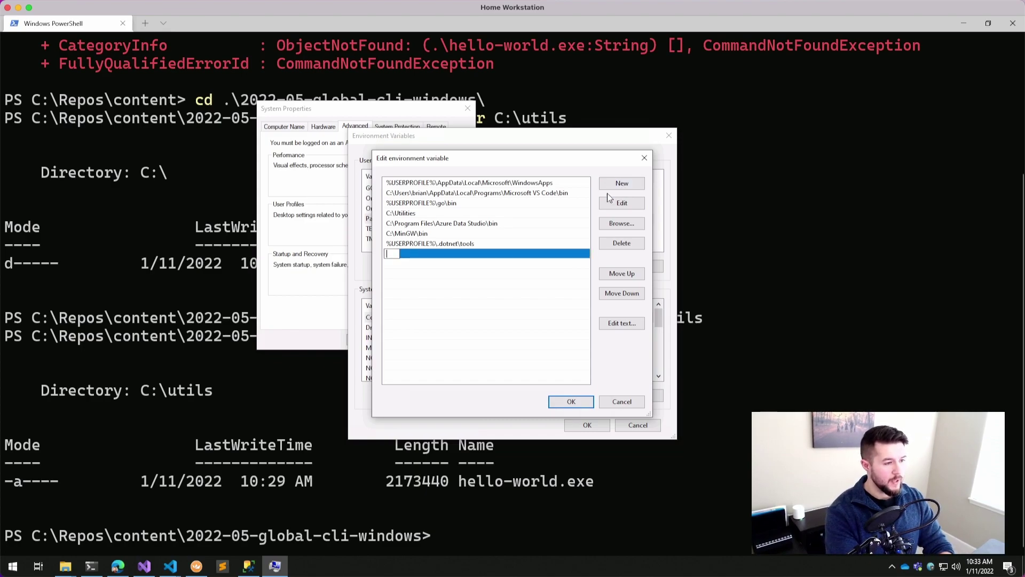
{"action": "type", "text": "C:\\utils"}
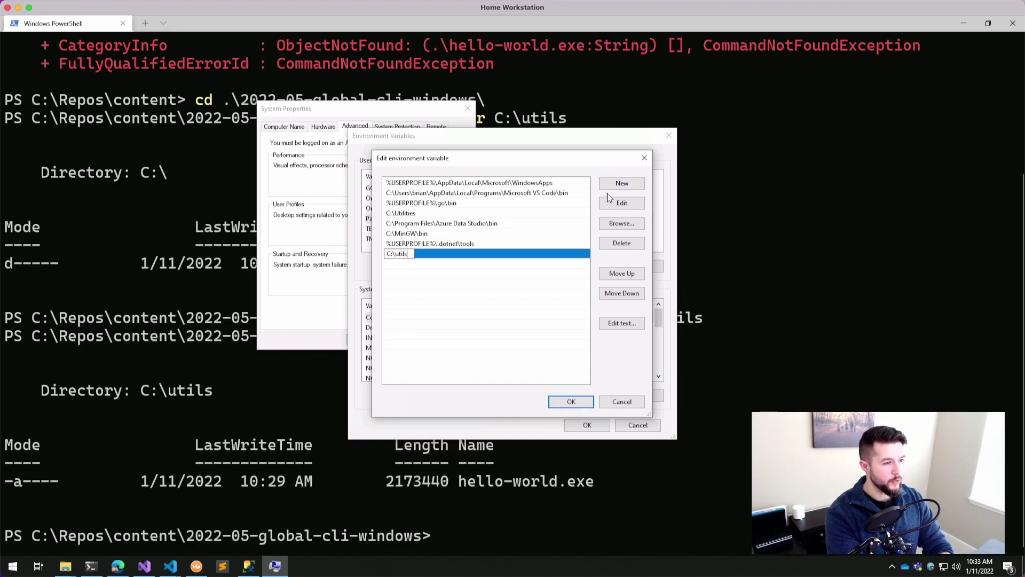
{"action": "key", "text": "Return"}
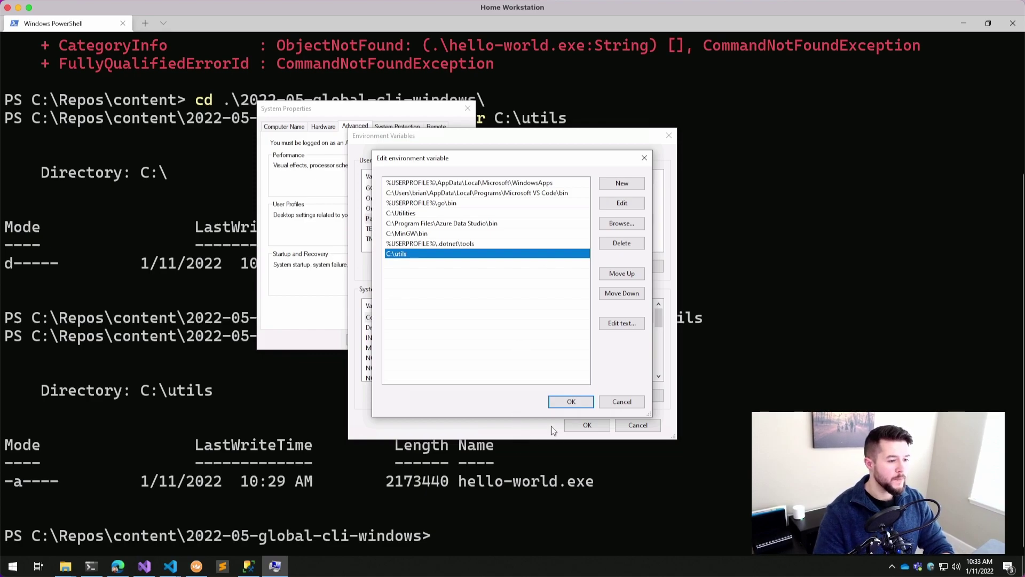
Confirm the Path change with OK in all three settings dialogs
{"action": "left_click", "coordinate": [571, 402]}
{"action": "left_click", "coordinate": [586, 424]}
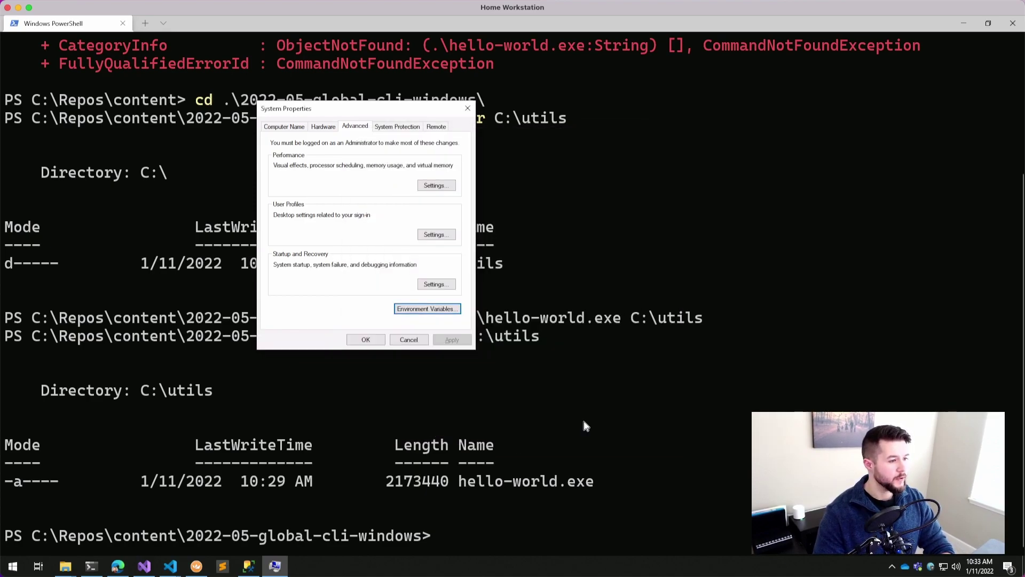
{"action": "left_click", "coordinate": [353, 339]}
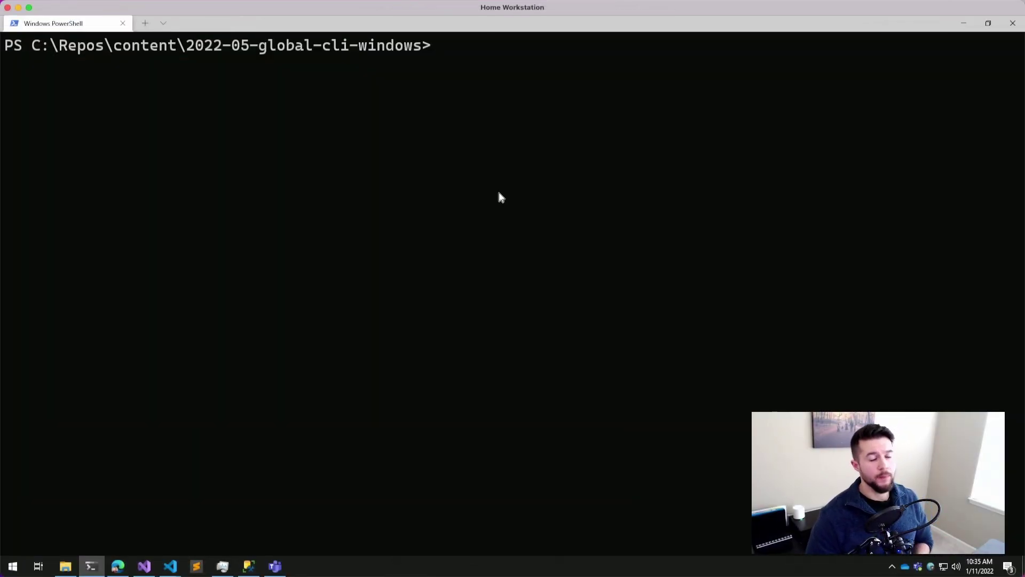
Run 'hello-world' from the PowerShell prompt to print its timestamped greeting
{"action": "type", "text": "hello-world"}
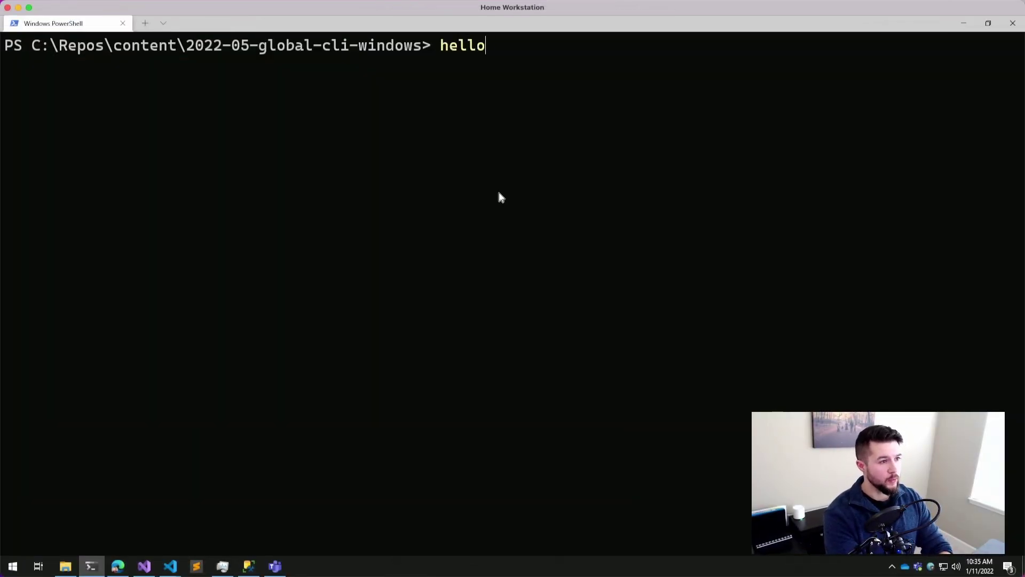
{"action": "key", "text": "Return"}
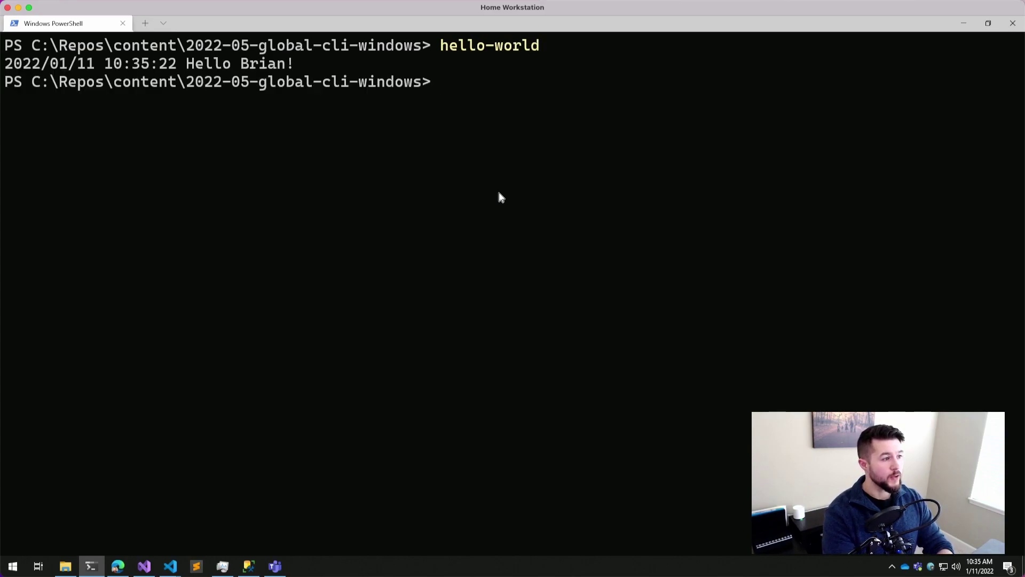